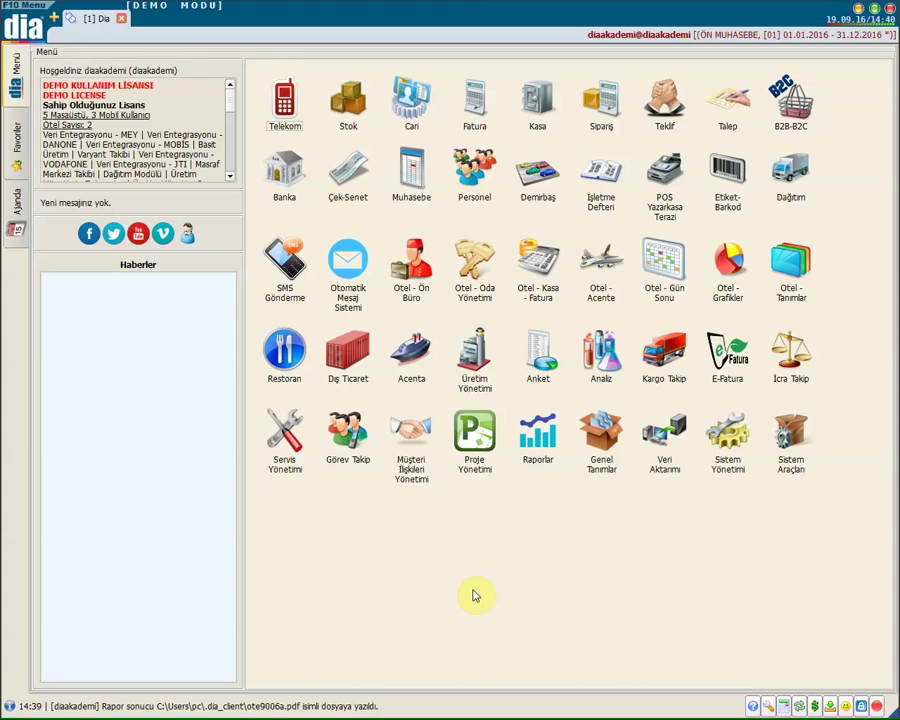
- Search the program screens for SATIŞA GÖRE and open Satışa Göre Sipariş Tahminleme ve Hazırlama
click(28, 22)
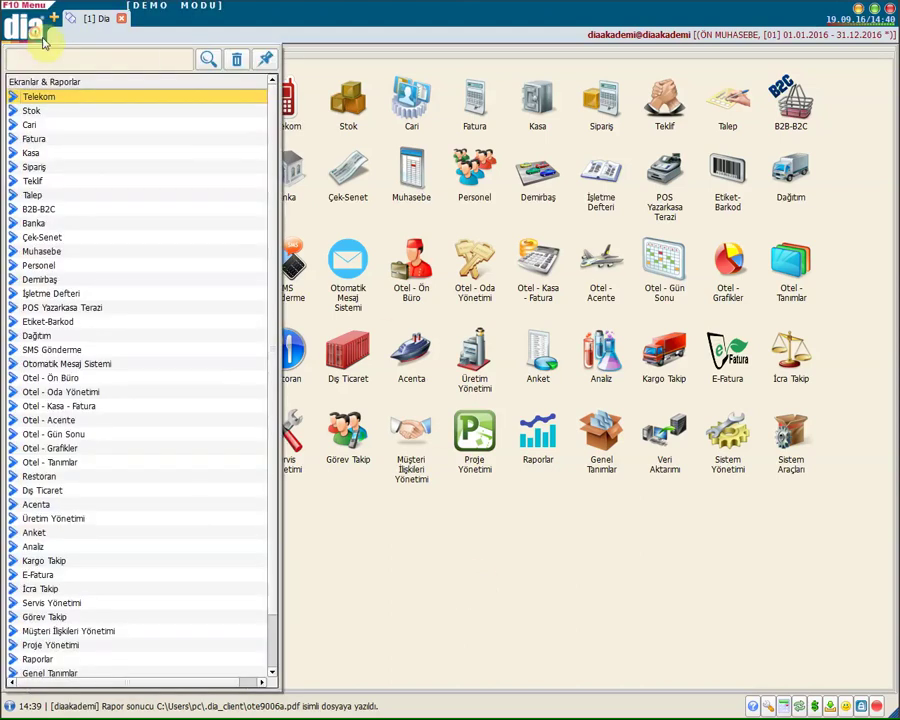
text(SATIŞA GÖRE)
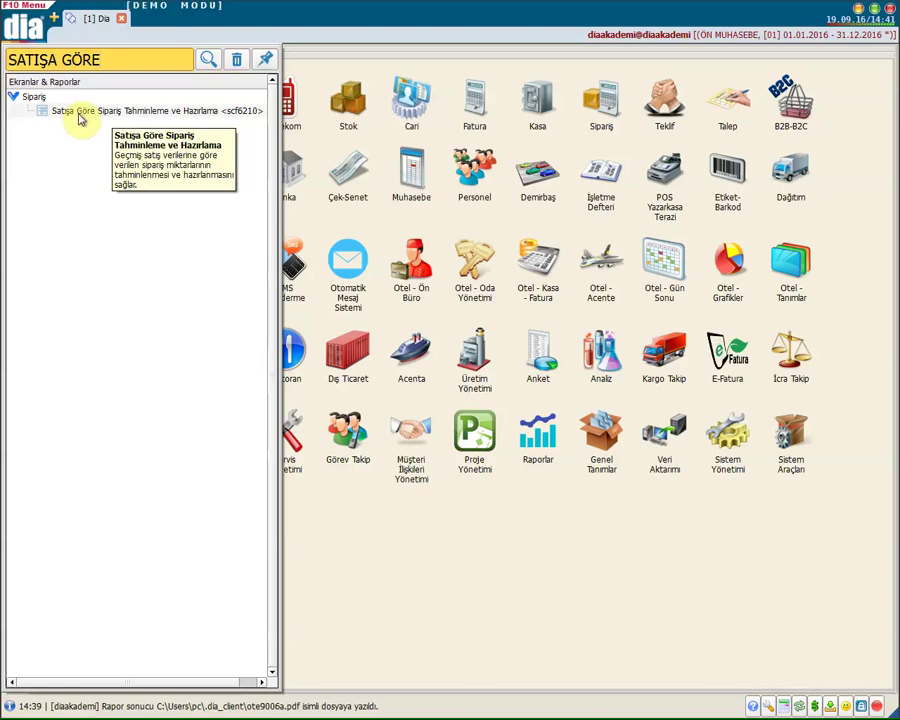
double_click(80, 114)
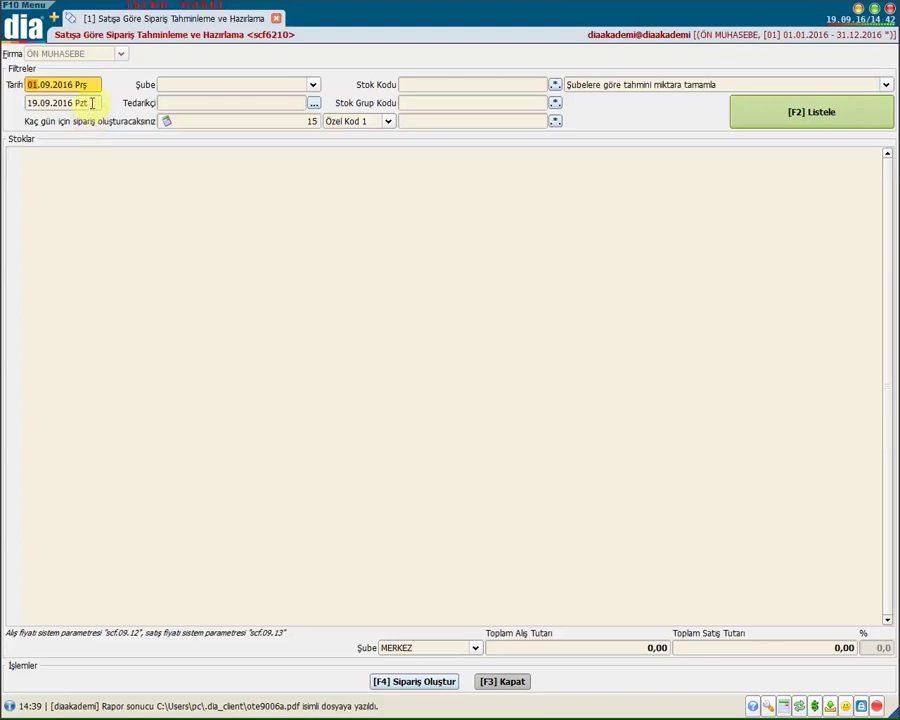
- Set the end date of the filter range to 18.11.2016 and restrict the branch to MERKEZ
click(89, 104)
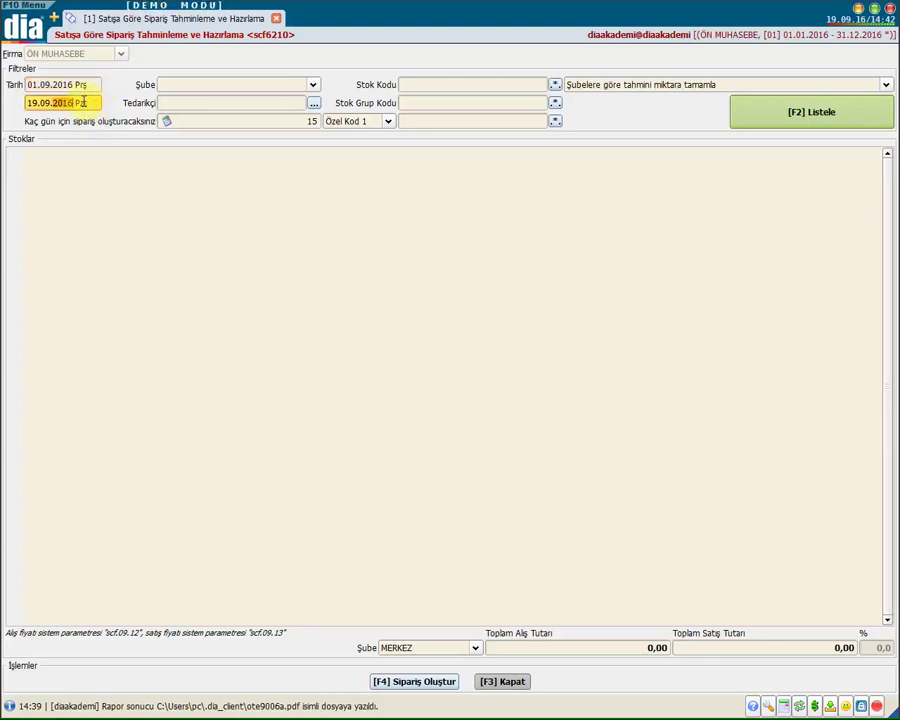
text(+60)
key(Tab)
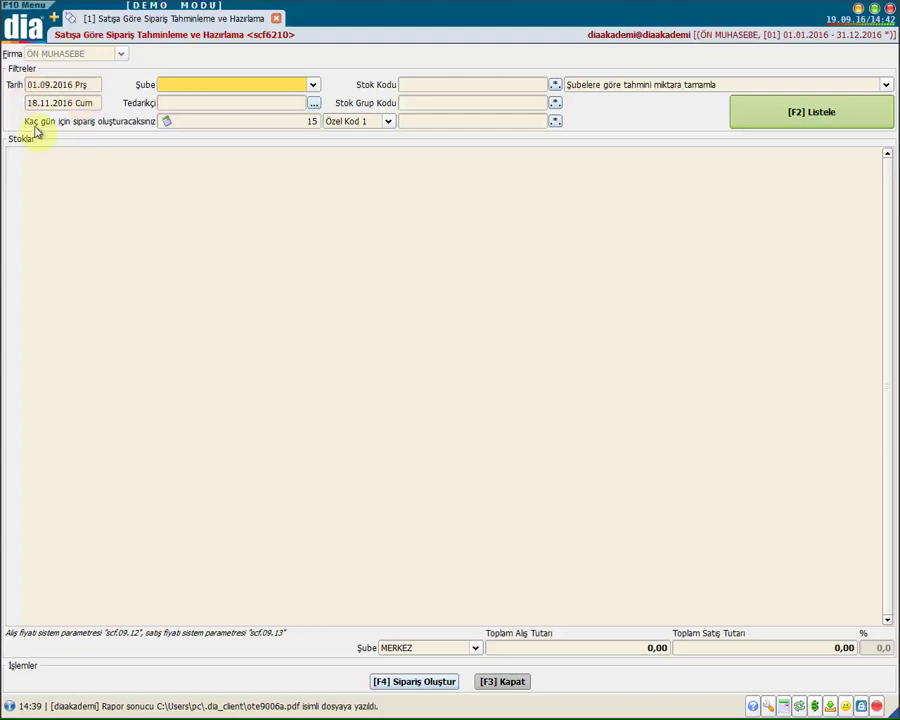
click(188, 86)
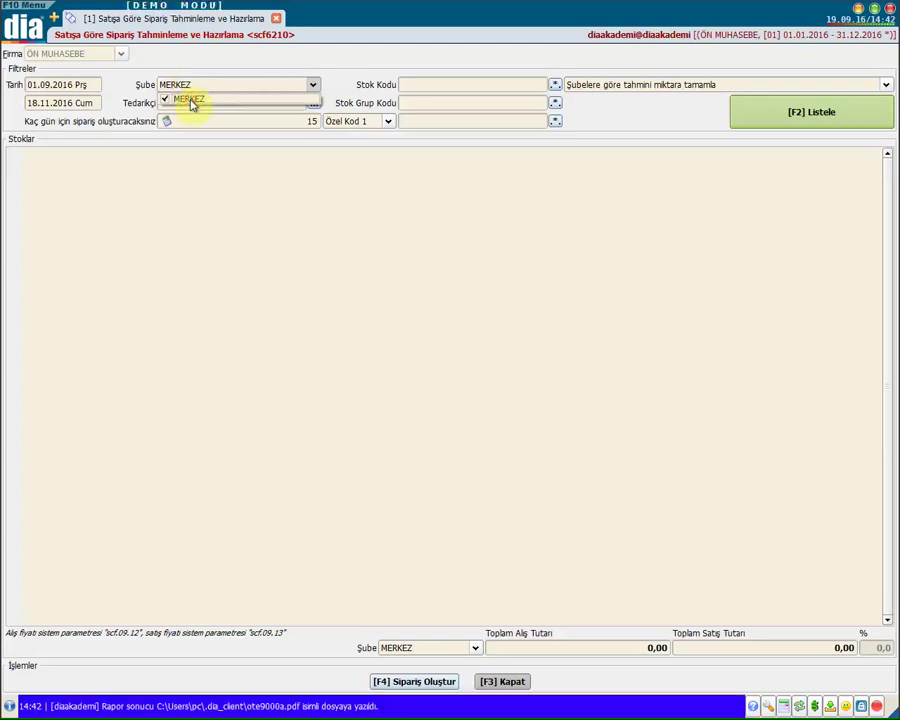
click(221, 102)
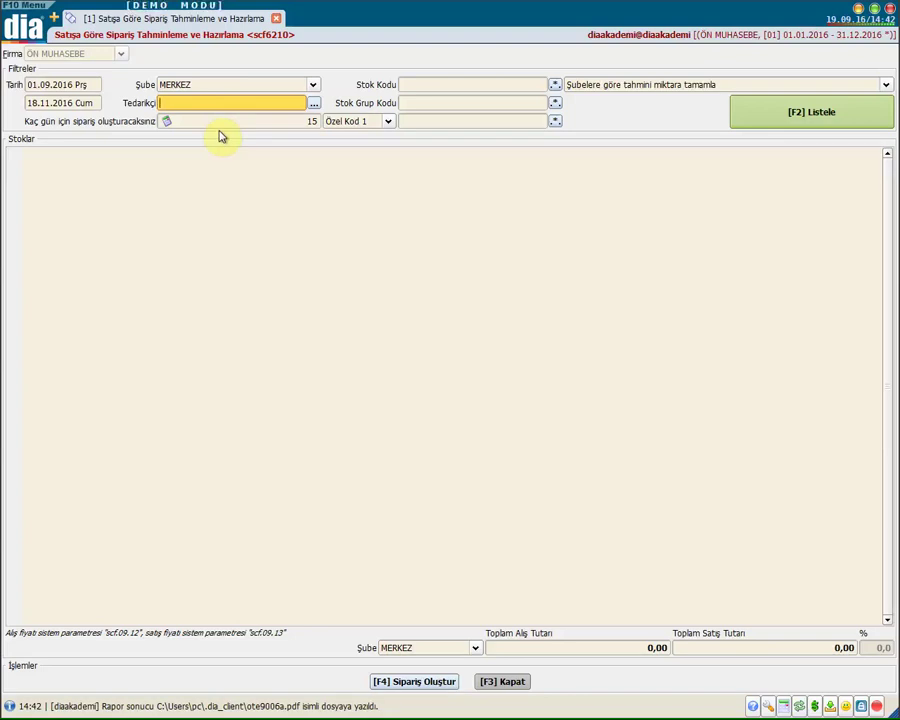
- Filter the stocks by Özel Kod 3 with the code BEYAZEŞYA
click(428, 86)
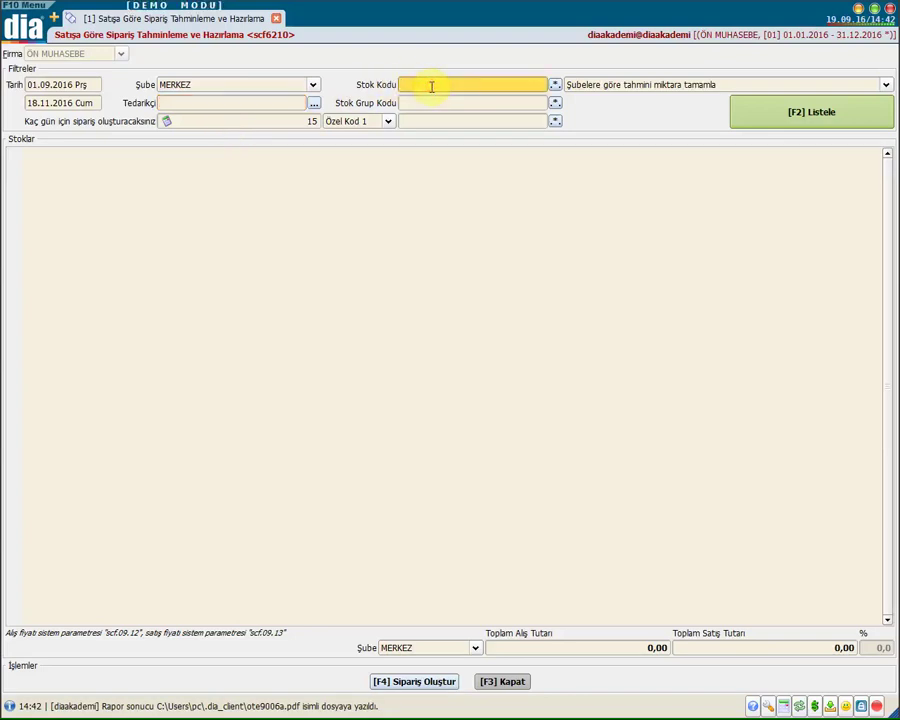
click(428, 102)
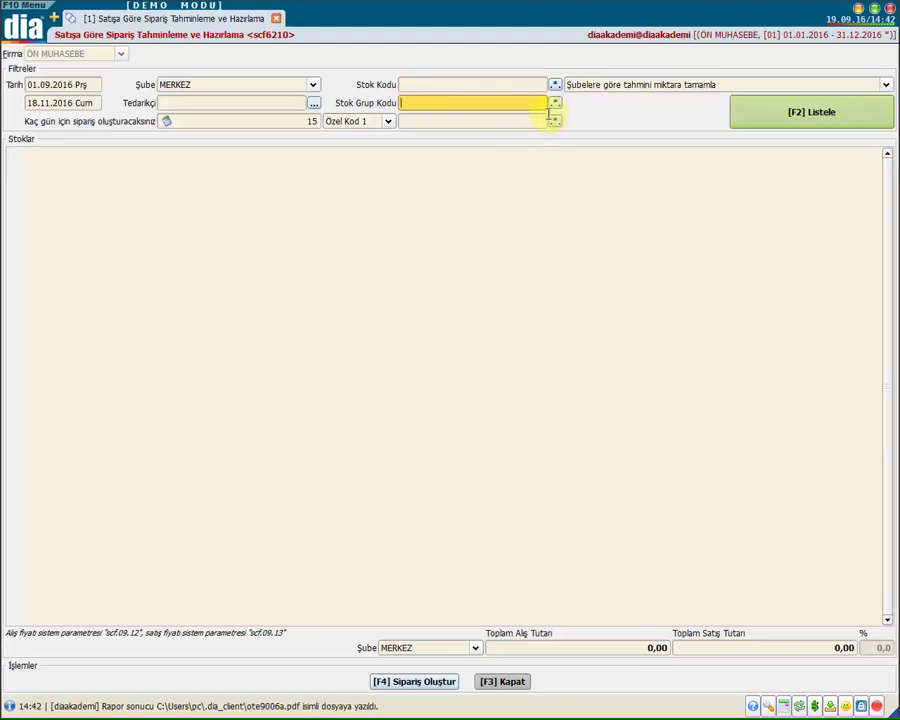
click(387, 121)
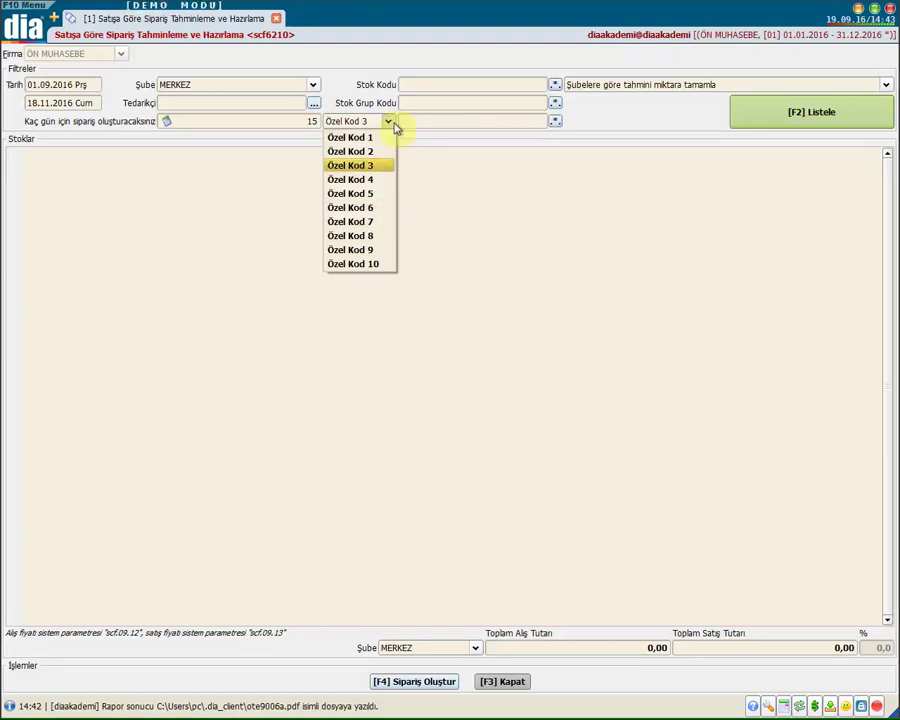
click(381, 165)
double_click(466, 119)
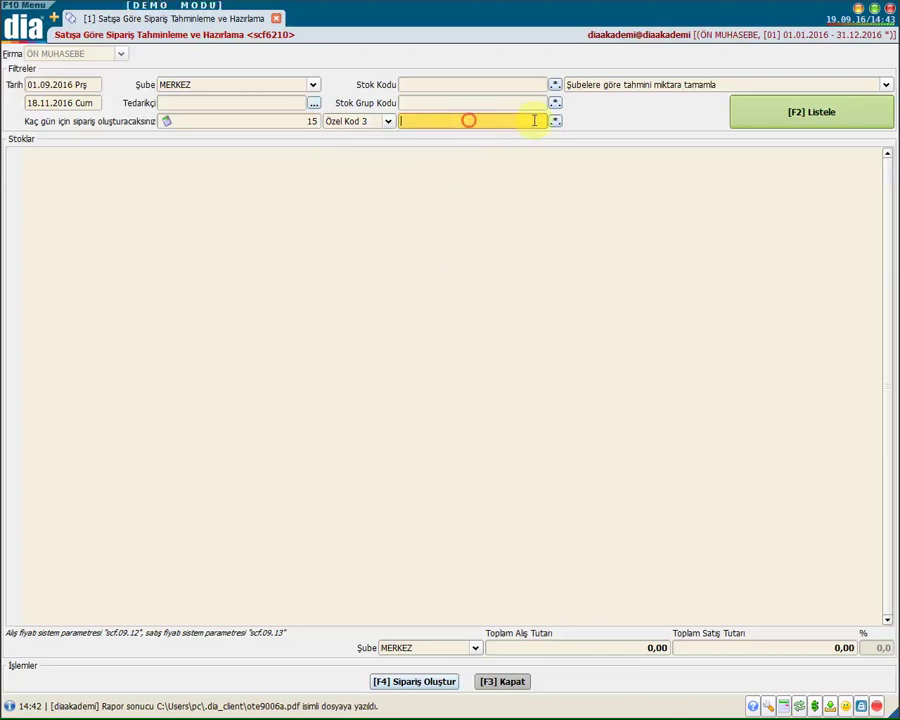
click(141, 111)
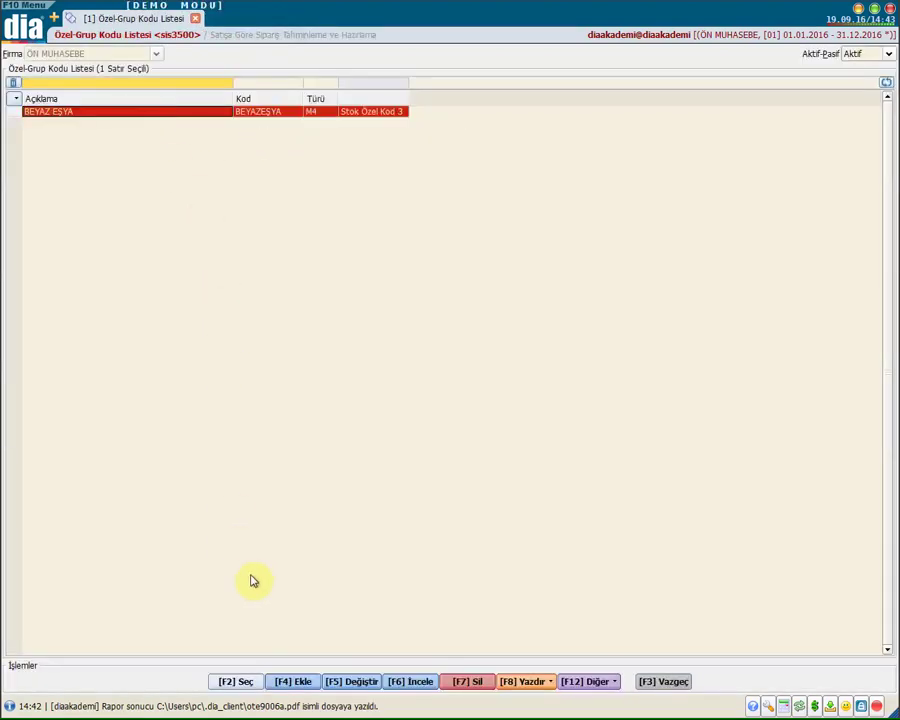
key(F2)
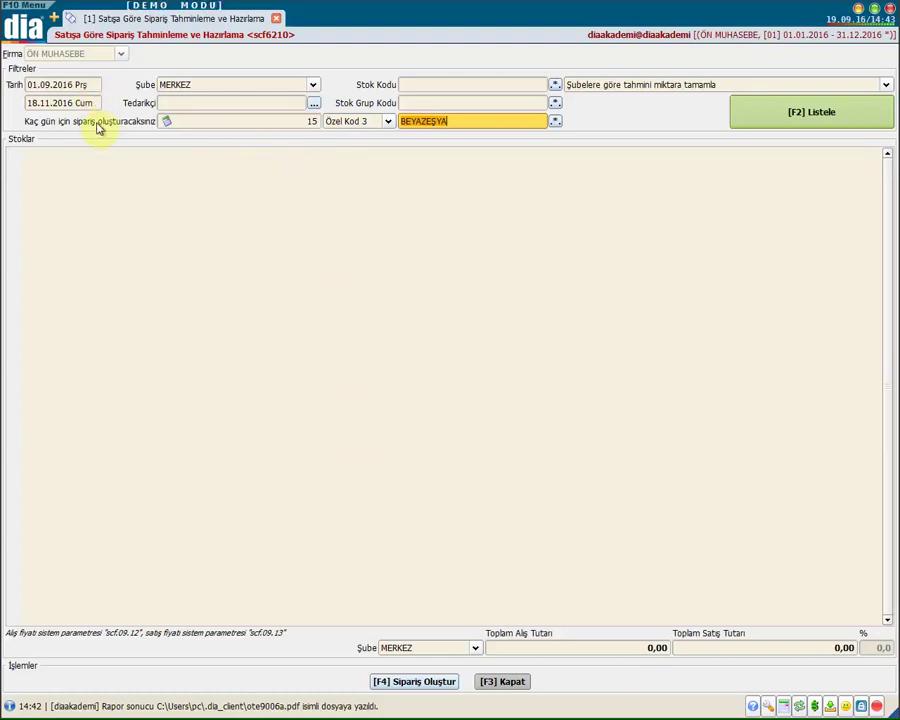
- Set the number of days to order for to 30 and list the matching stocks
click(204, 119)
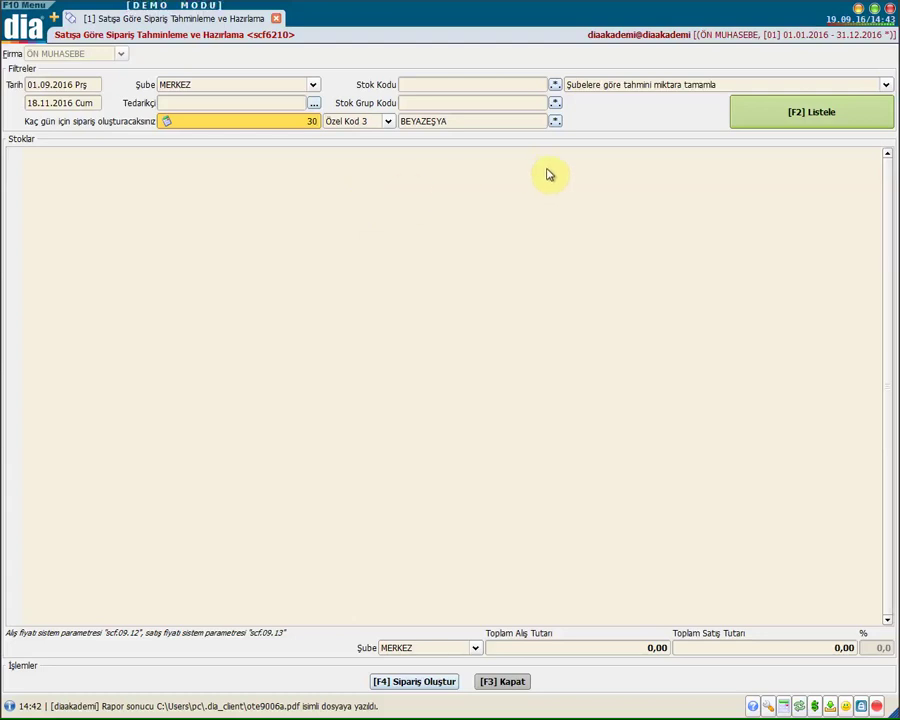
click(757, 122)
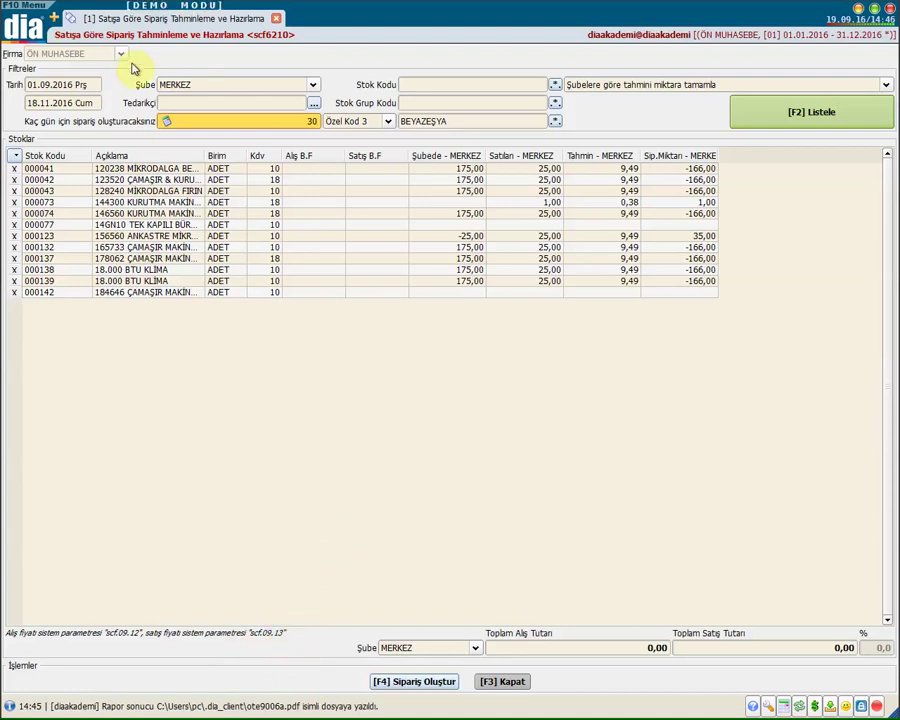
- Open Sistem Parametreleri alongside the order forecast and search the parameters for SATIŞ FİYATI
click(56, 26)
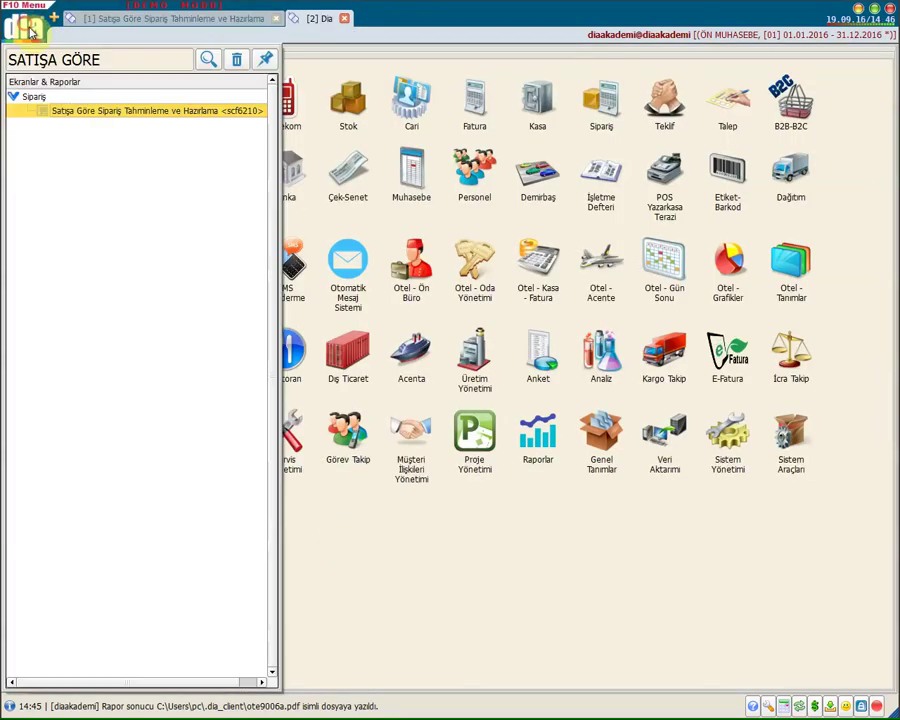
click(116, 54)
text(SSI)
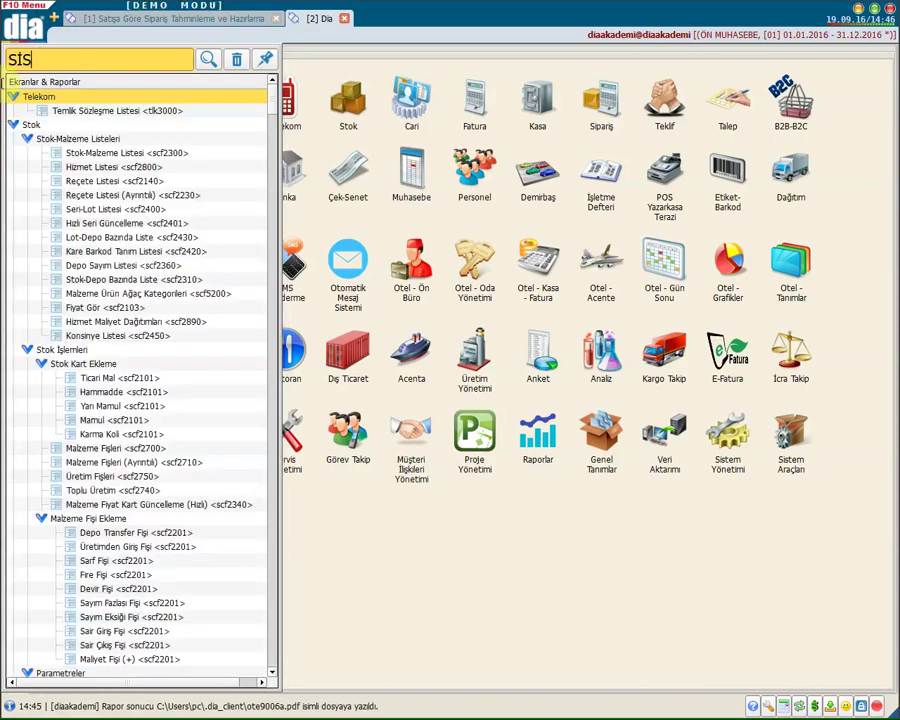
key(Return)
text(SATIŞ FİYATI)
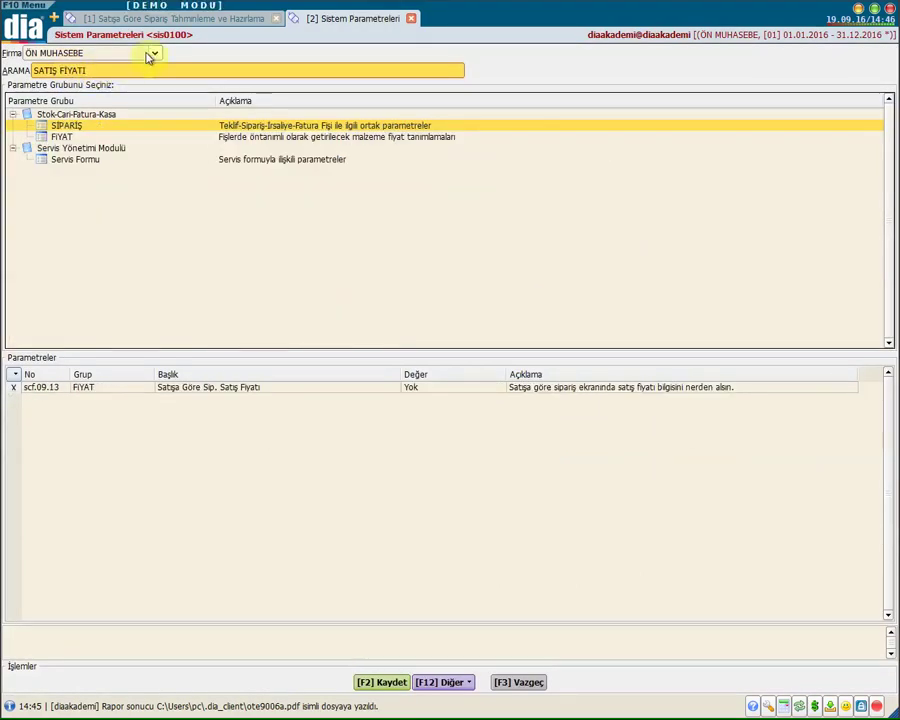
- Set the sales price parameter scf.09.13 for sales-based orders to Fiyat 5
click(136, 20)
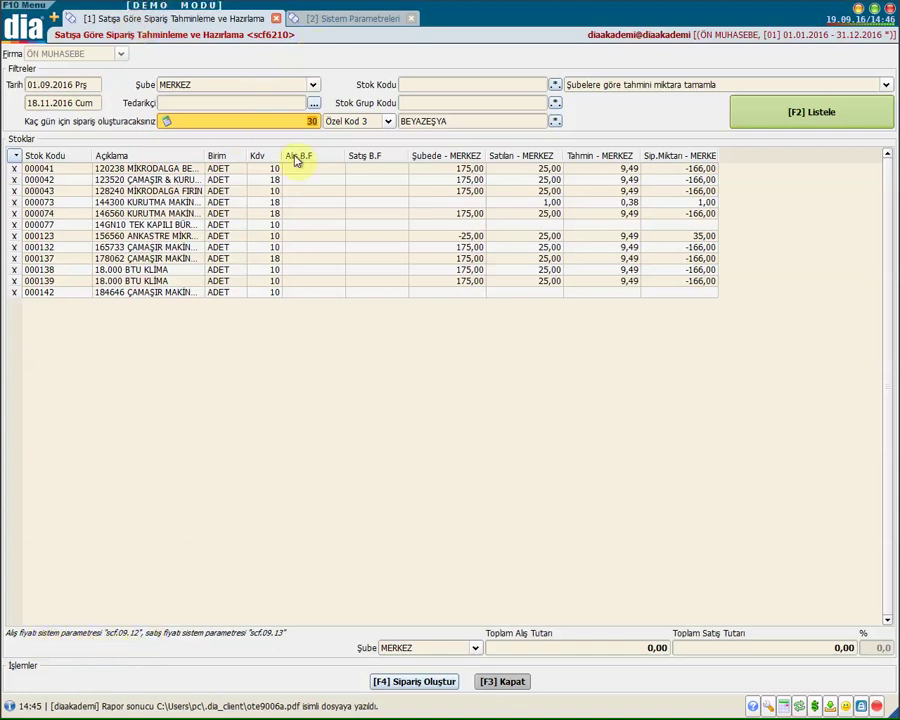
click(314, 20)
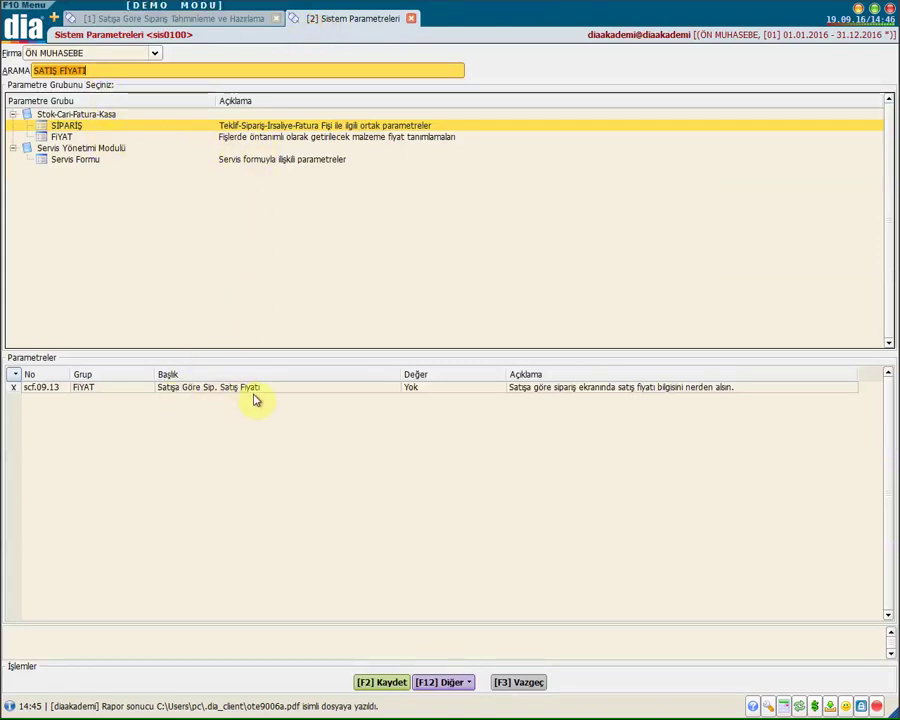
click(425, 393)
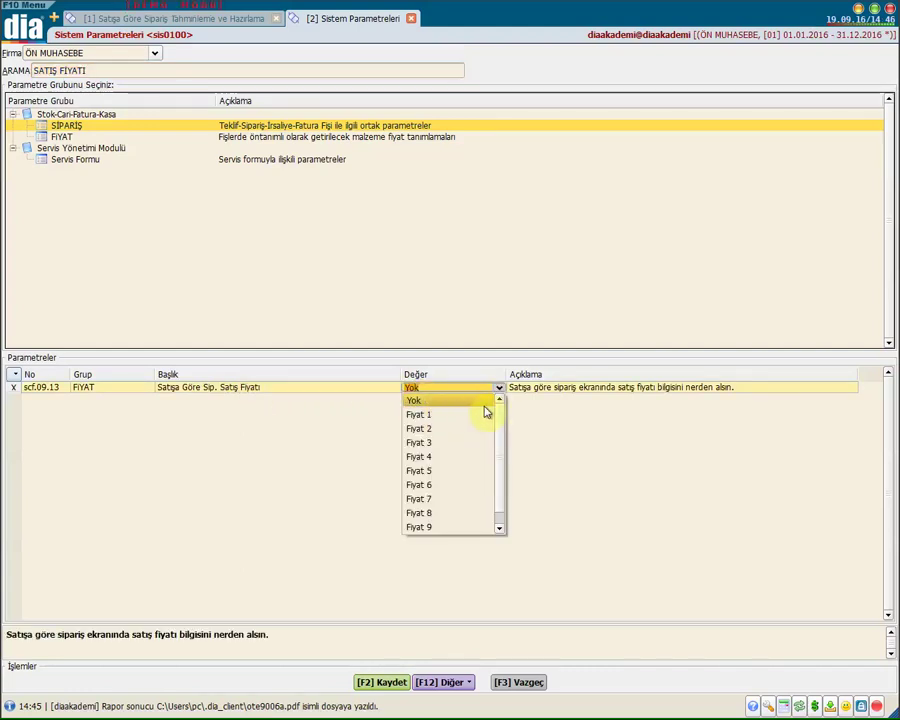
drag(500, 414, 502, 432)
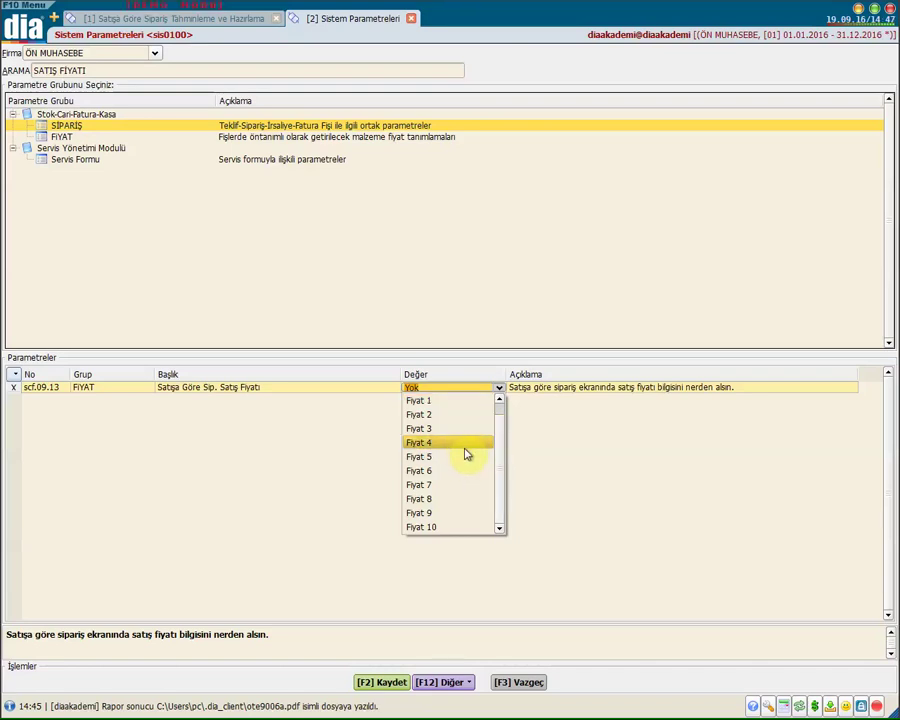
click(464, 455)
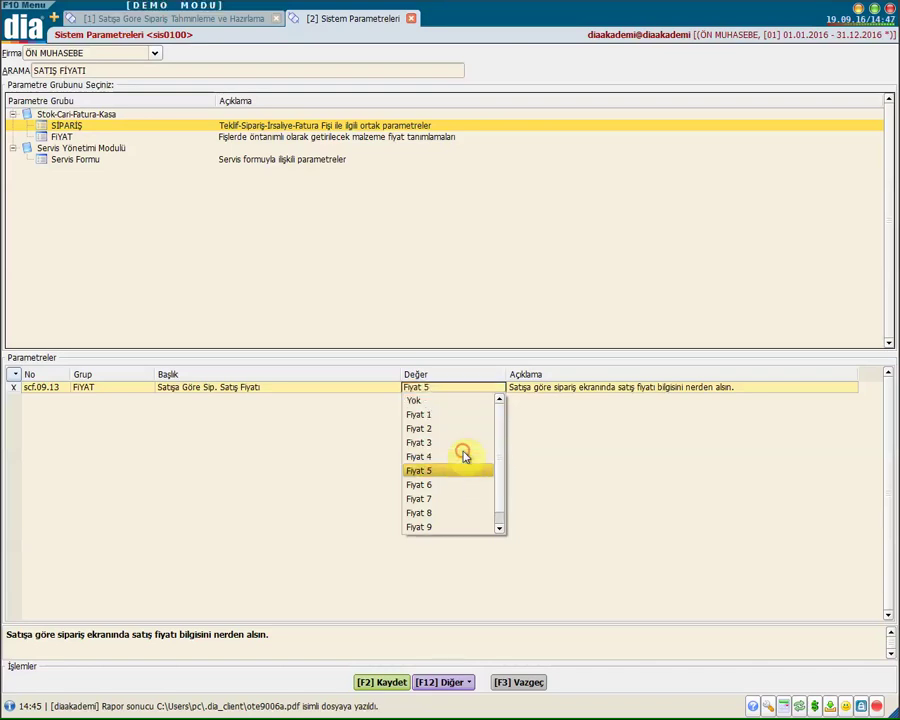
click(562, 431)
click(490, 388)
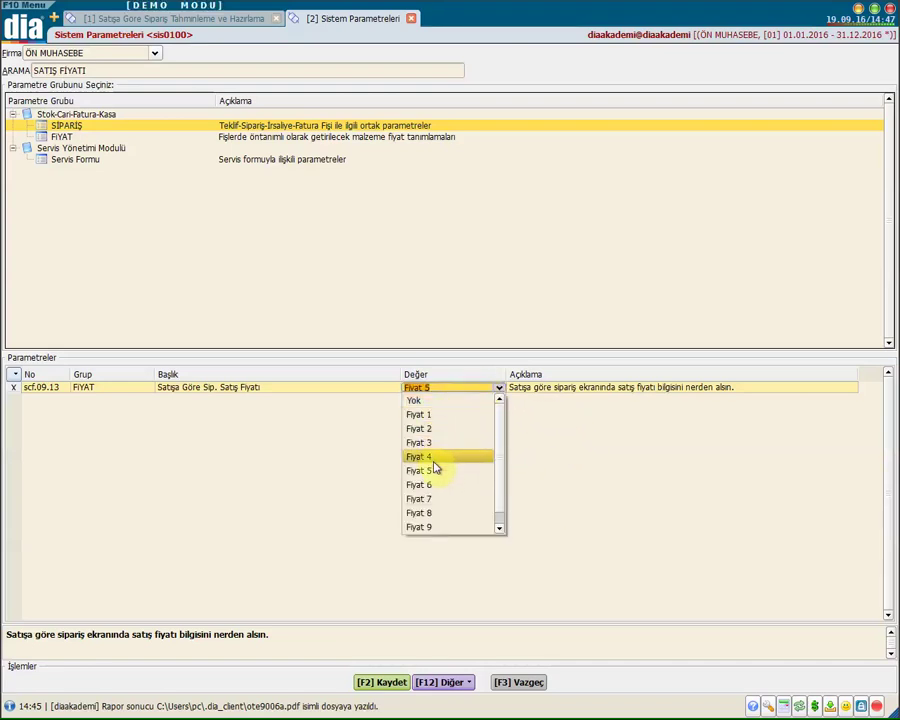
click(556, 432)
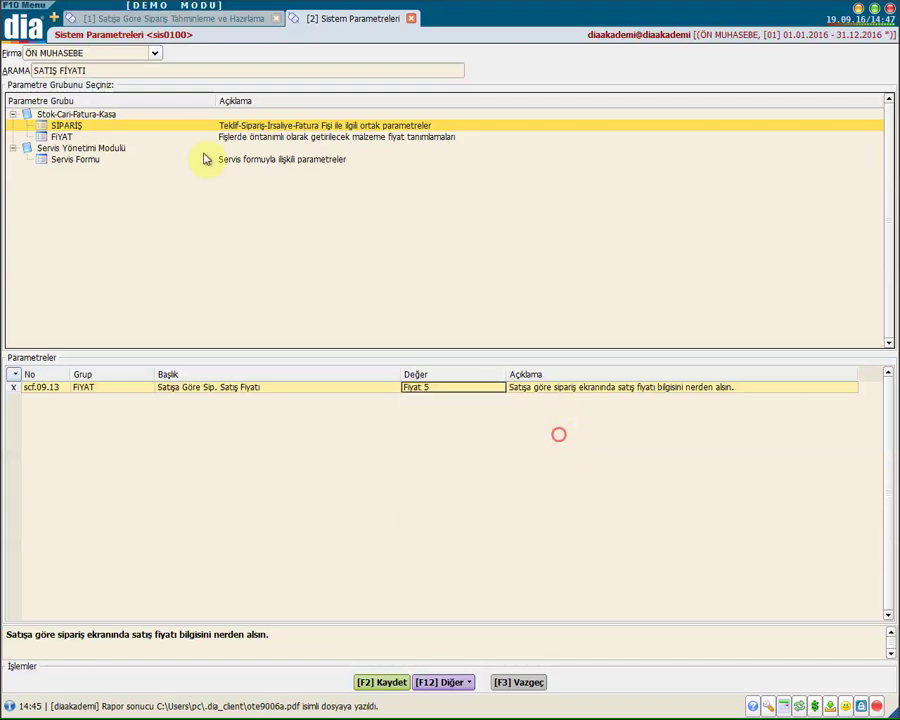
- Search the parameters for ALIŞ FİYATI, set the purchase price parameter scf.09.12 to Fiyat 4 and save
double_click(45, 70)
text(ALI)
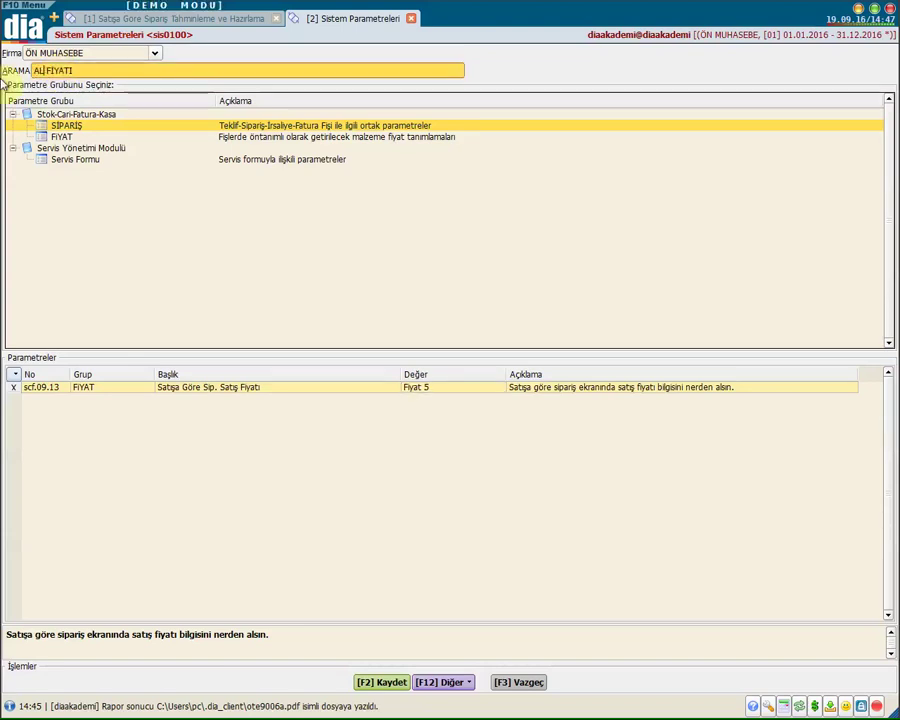
text(Ş)
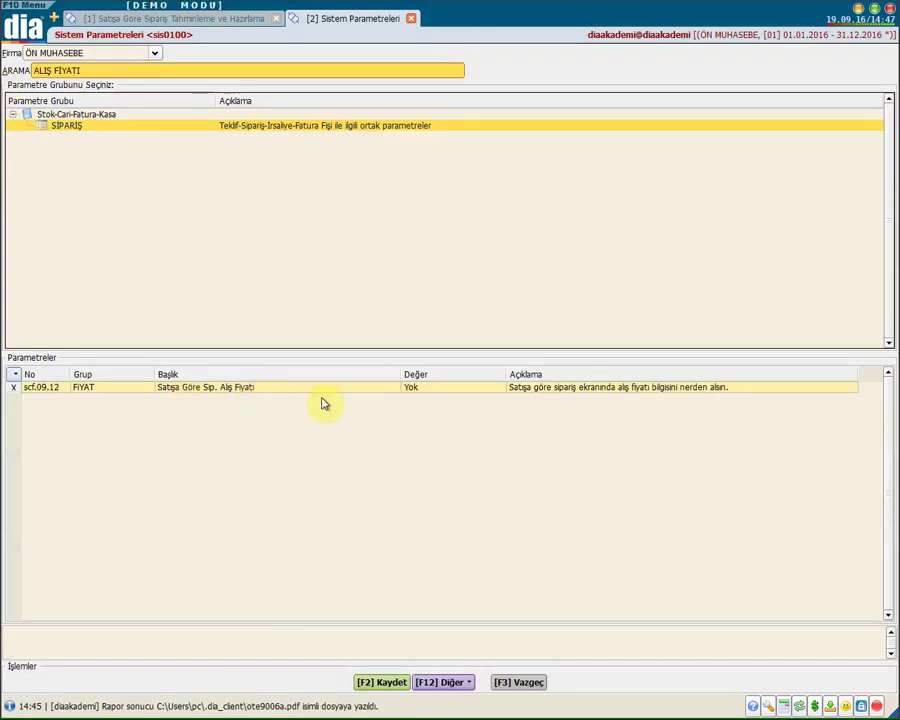
click(414, 390)
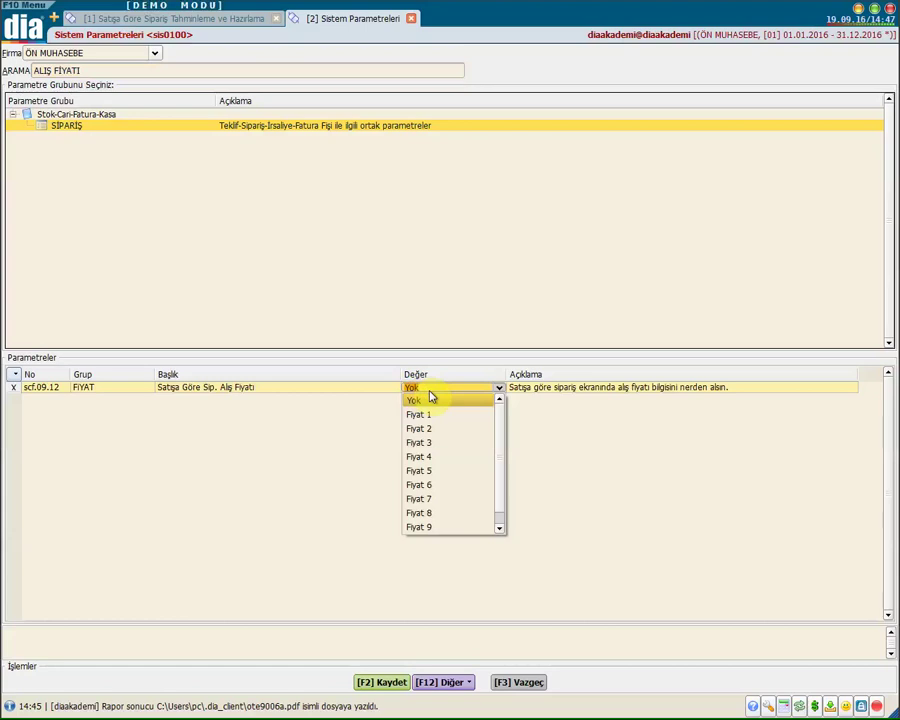
click(446, 458)
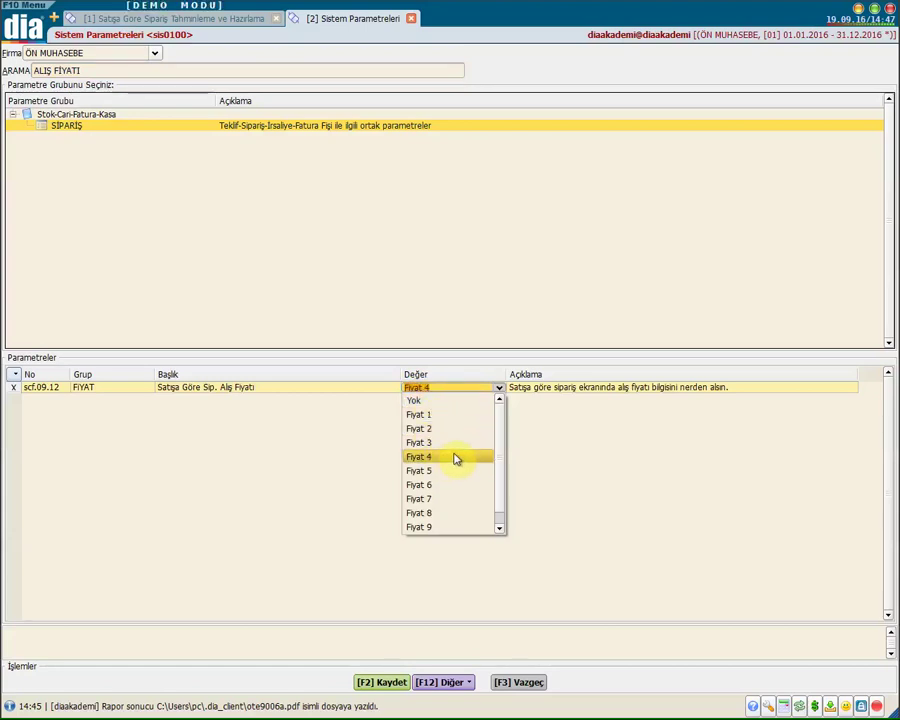
click(455, 458)
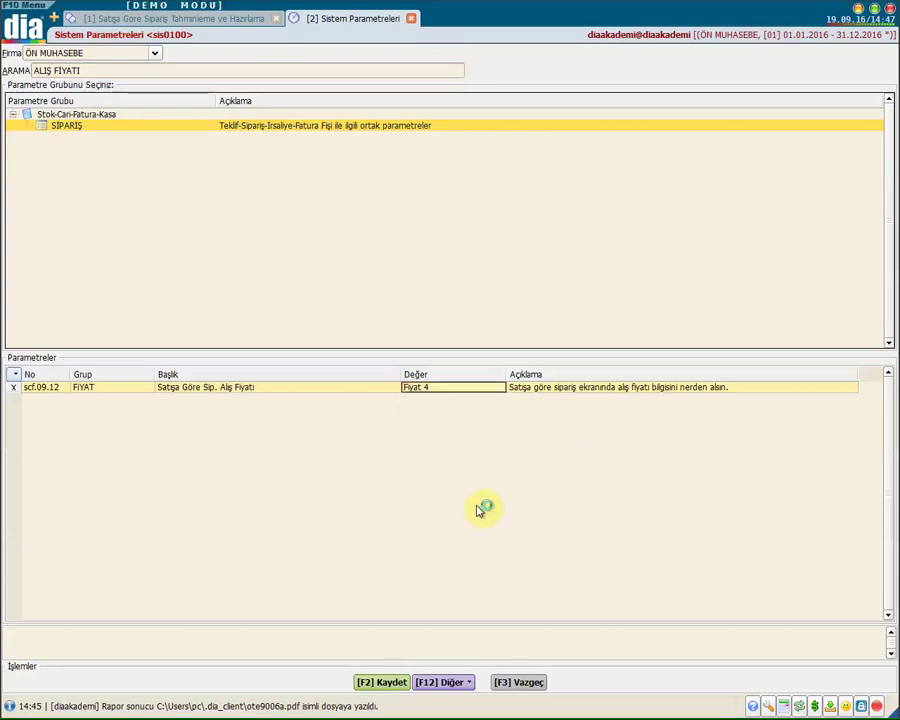
- Relist the stocks in the order forecast with the new price parameters and create the order for the MERKEZ branch
click(248, 18)
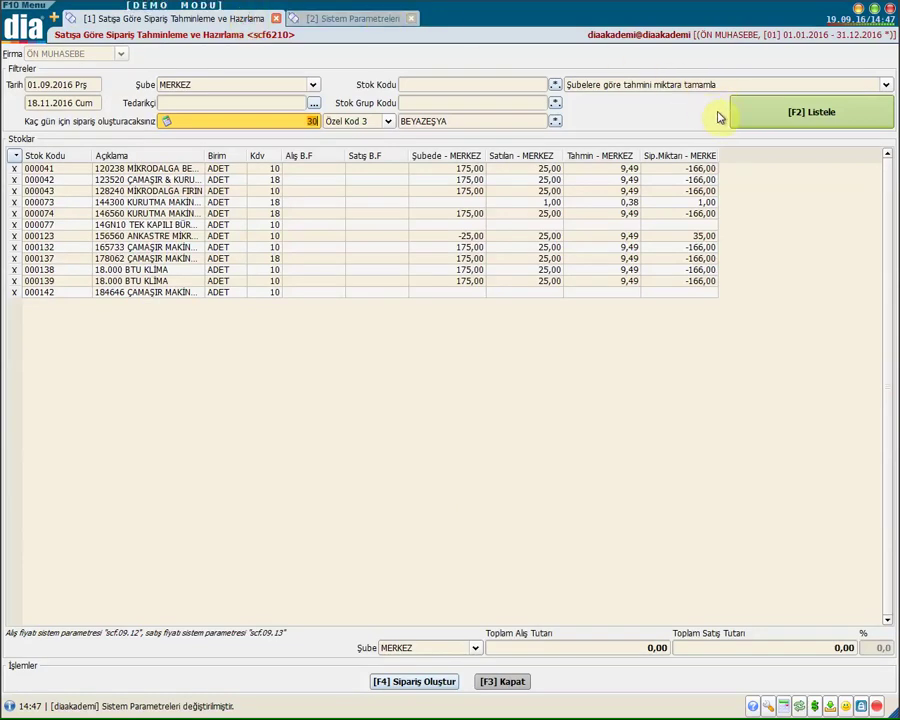
click(771, 119)
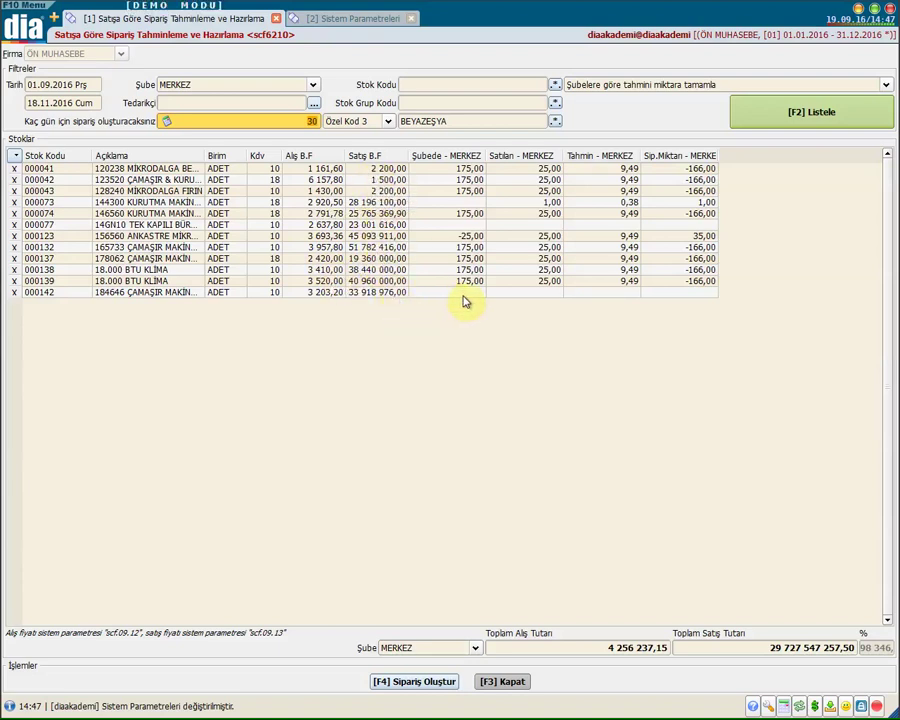
click(420, 648)
click(420, 648)
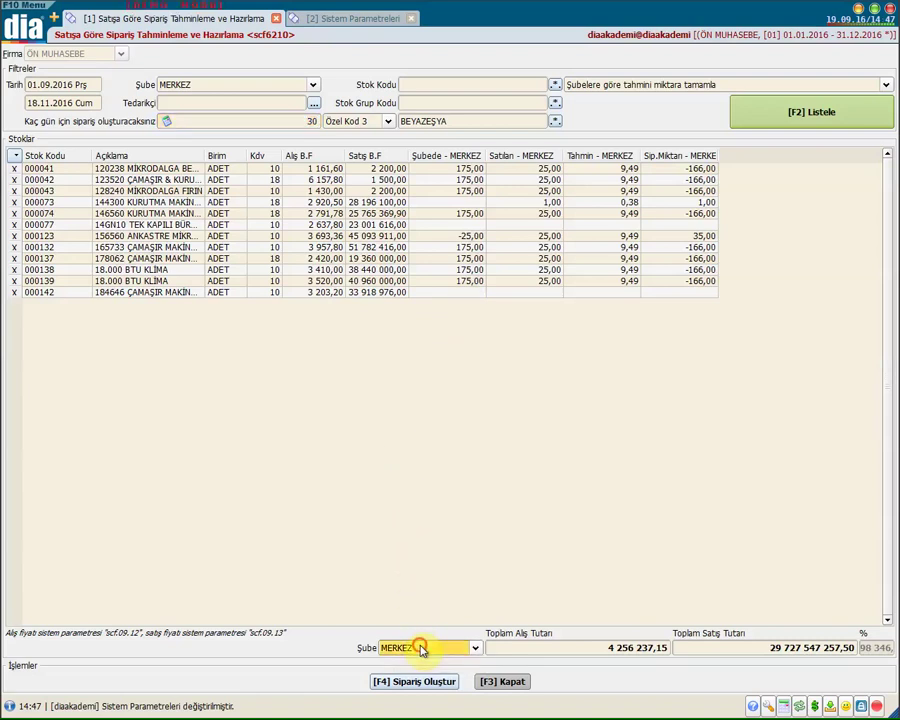
click(422, 646)
click(424, 646)
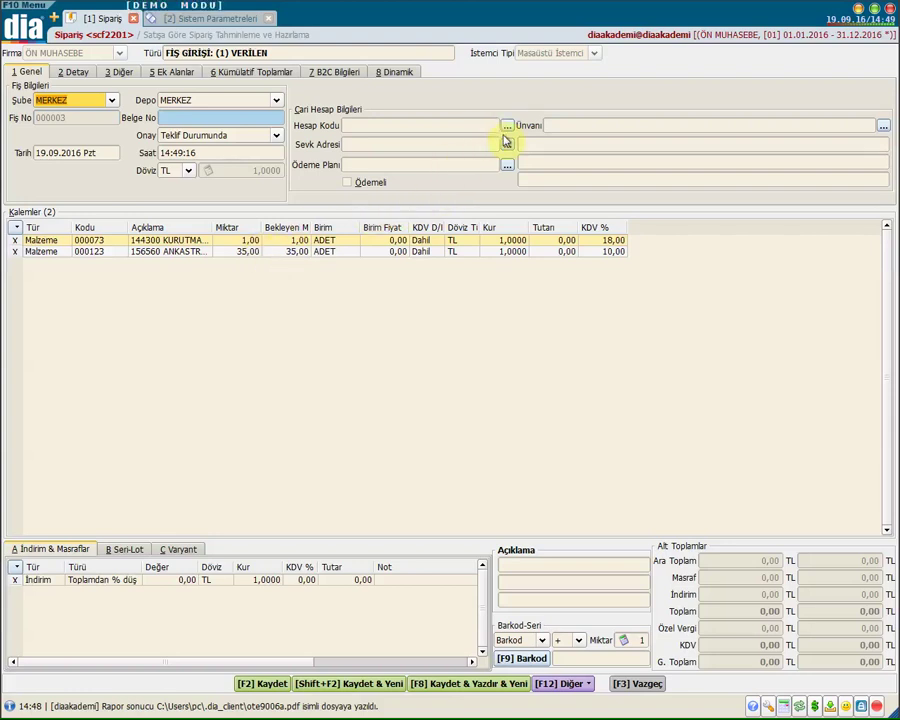
- Open the approval status choices of the new order slip
click(277, 137)
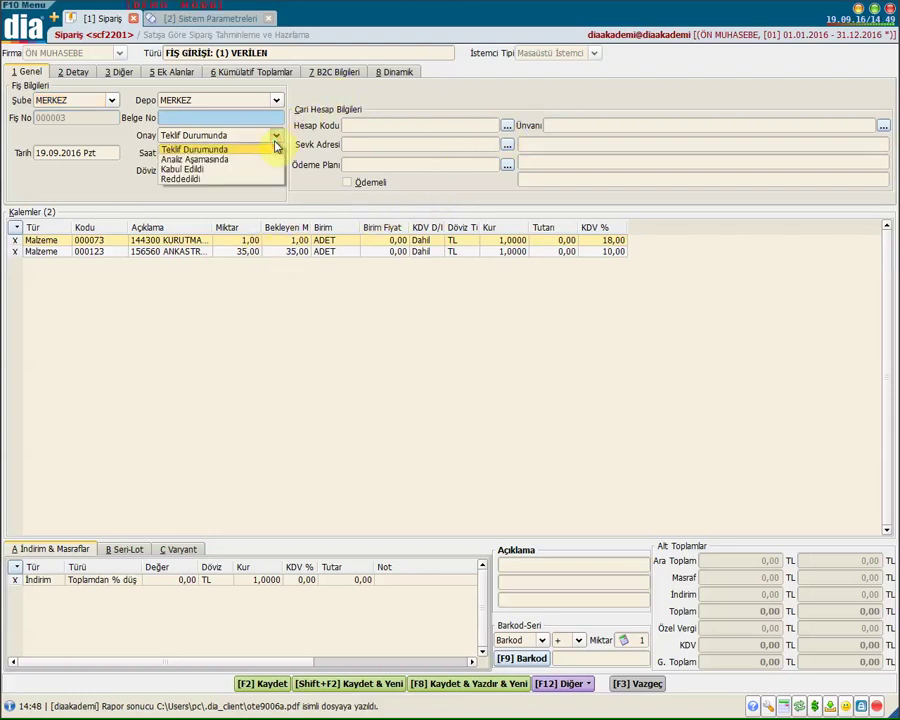